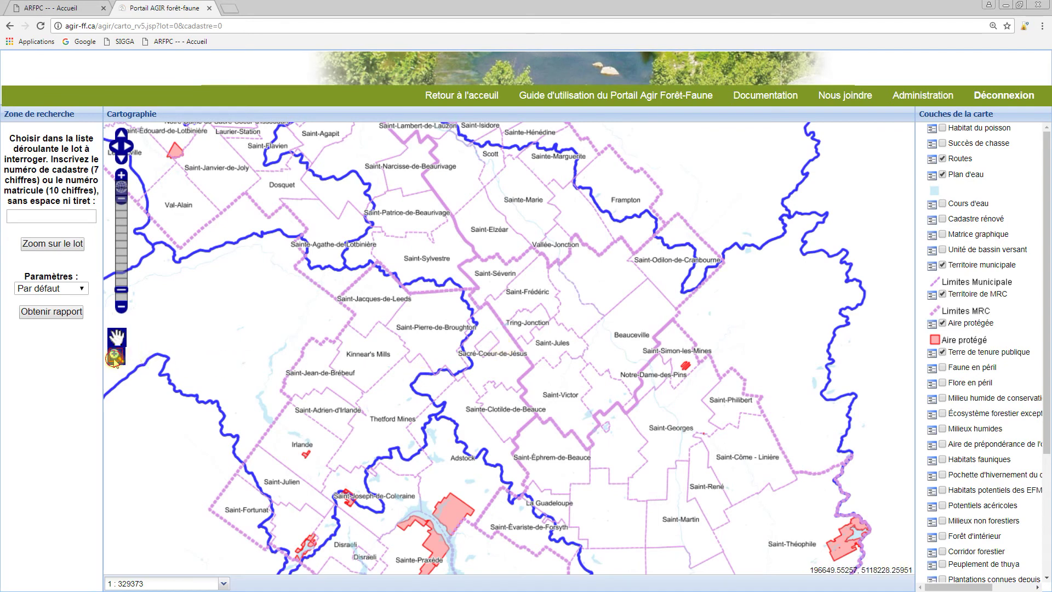
Zoom the map into the Sacré-Coeur-de-Jésus area to examine the fish habitat points along the watercourse.
left_click_drag(465, 335, 521, 374)
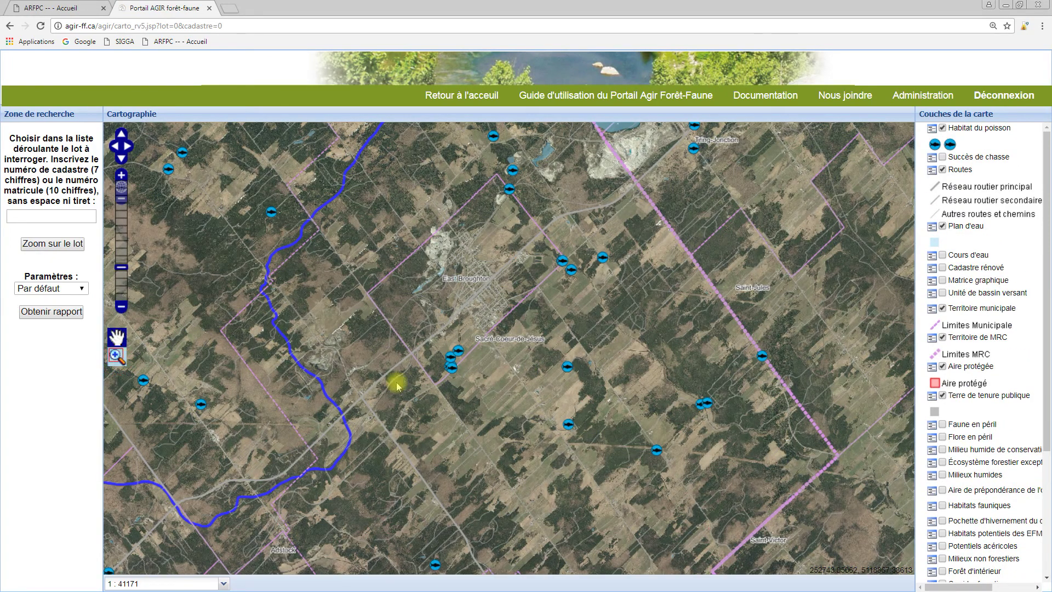
left_click_drag(629, 363, 736, 447)
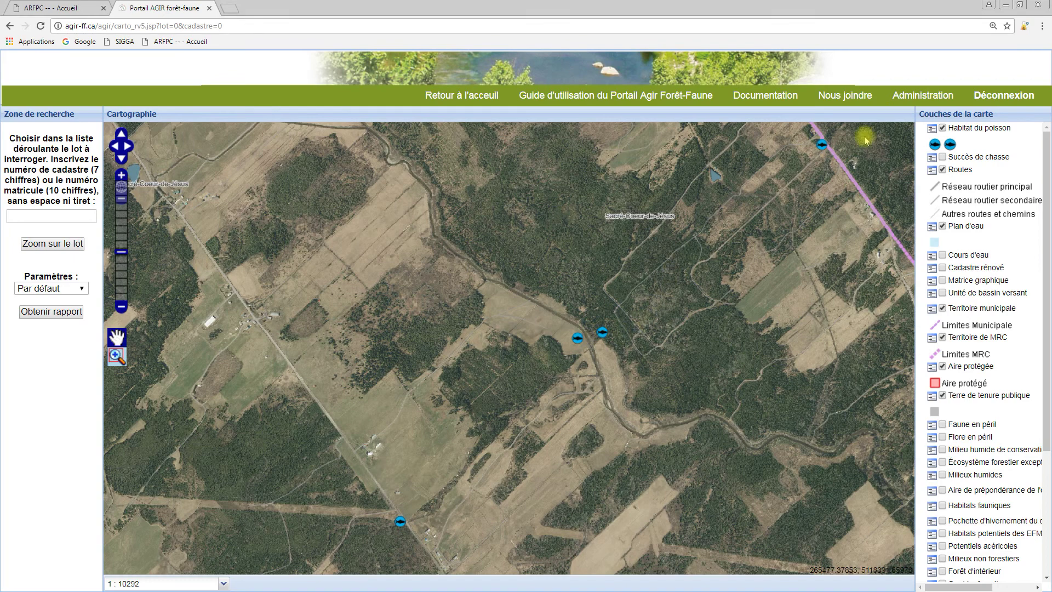
Open the parameter management page, review the distances in the "Par défaut" configuration, and return to the configuration list.
mouse_move(910, 98)
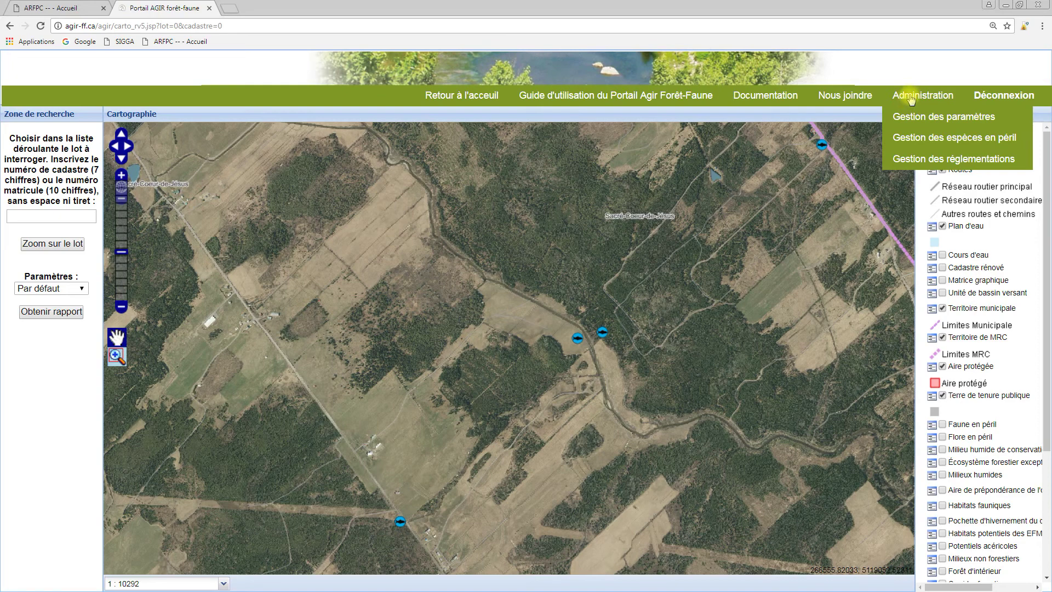
left_click(907, 120)
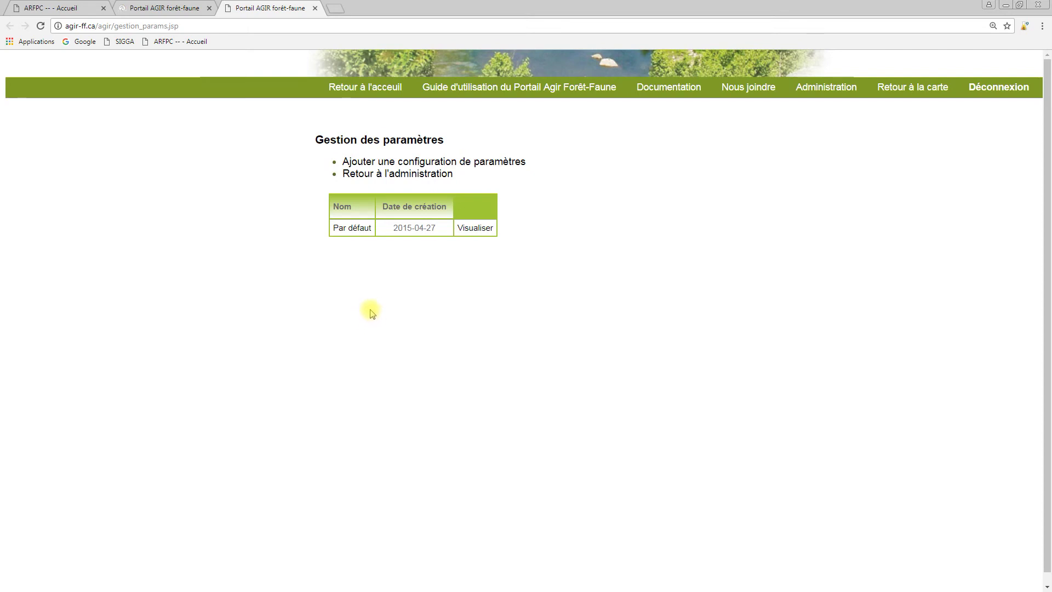
left_click(359, 231)
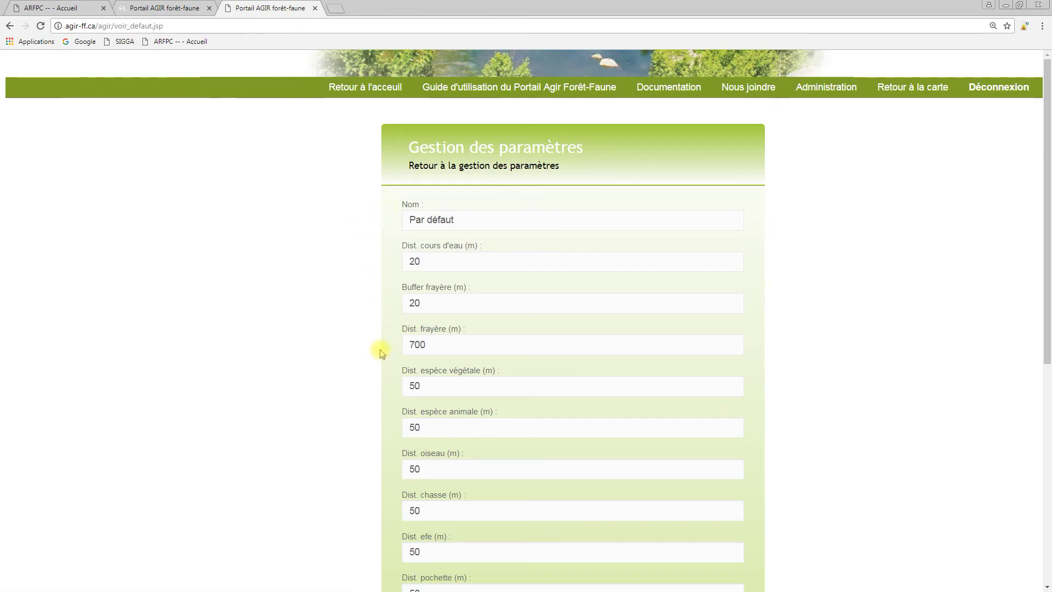
scroll(382, 353, "down", 7)
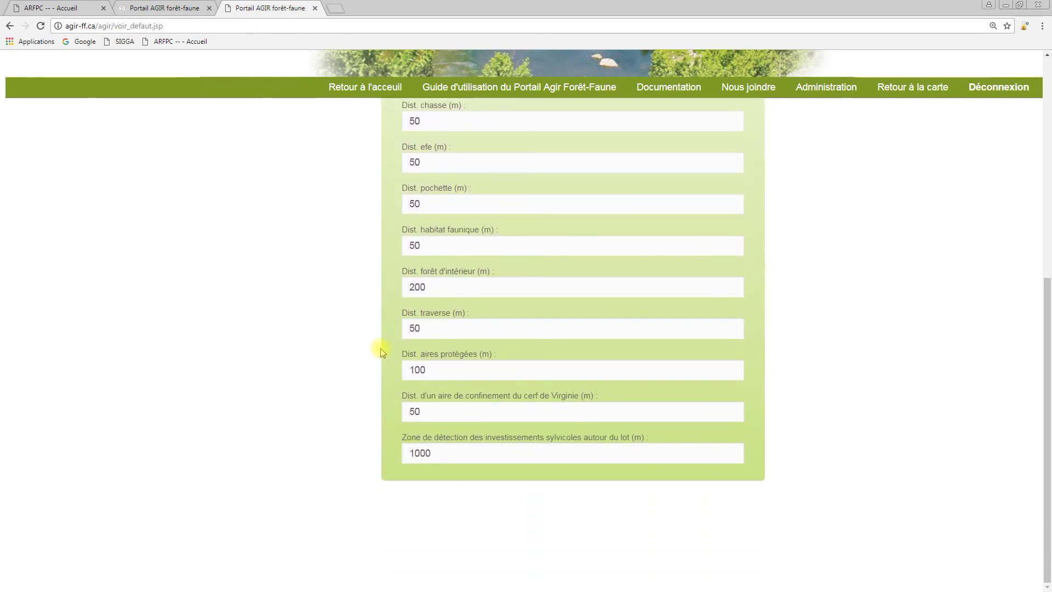
scroll(382, 352, "up", 5)
scroll(382, 352, "up", 1)
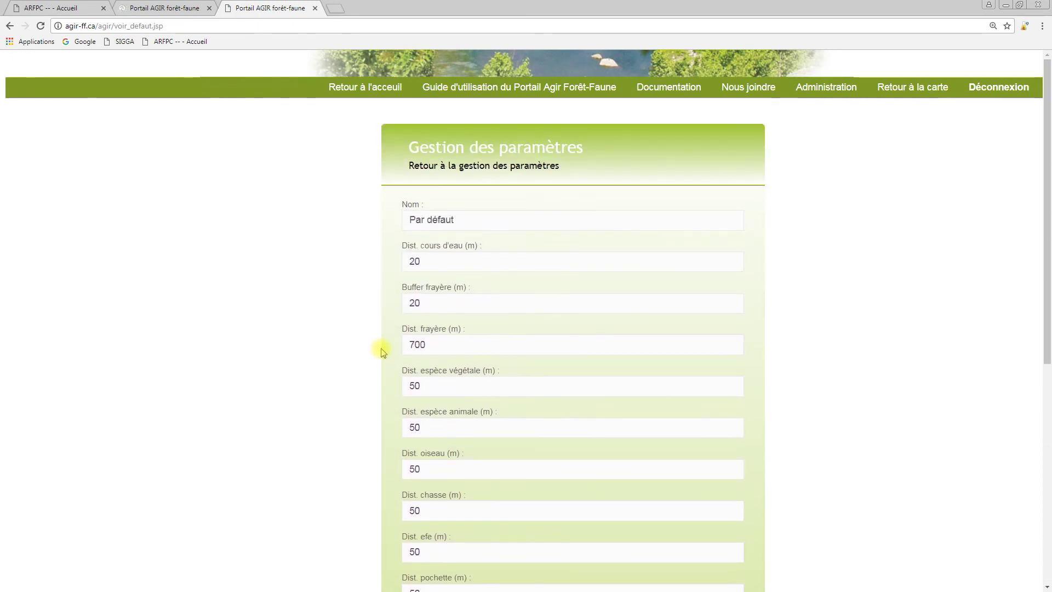
left_click(470, 169)
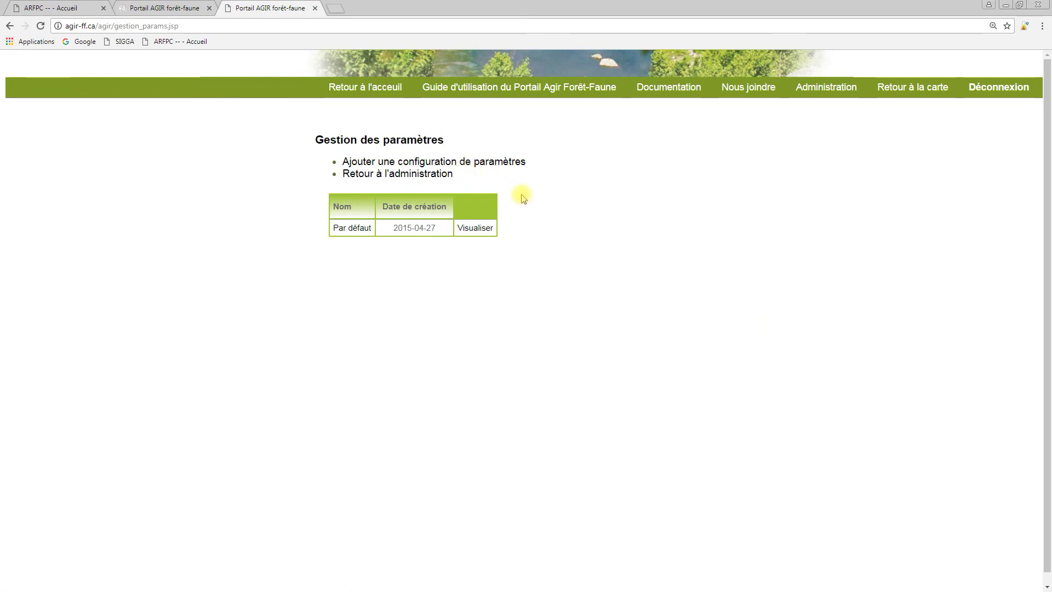
Start a new parameter configuration and name it "Lotbinière".
left_click(511, 162)
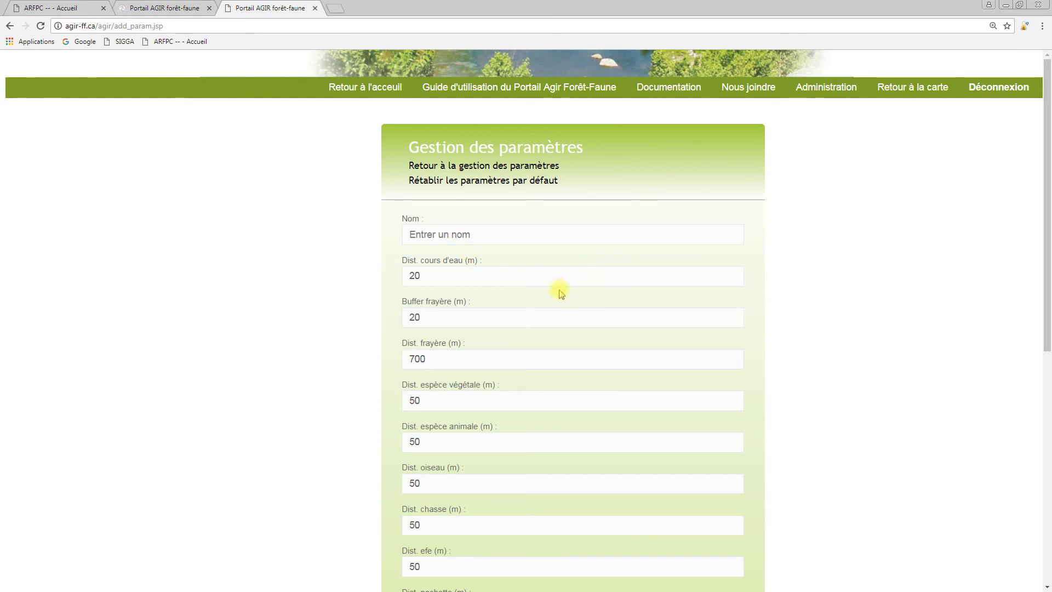
scroll(560, 293, "down", 2)
scroll(559, 291, "up", 1)
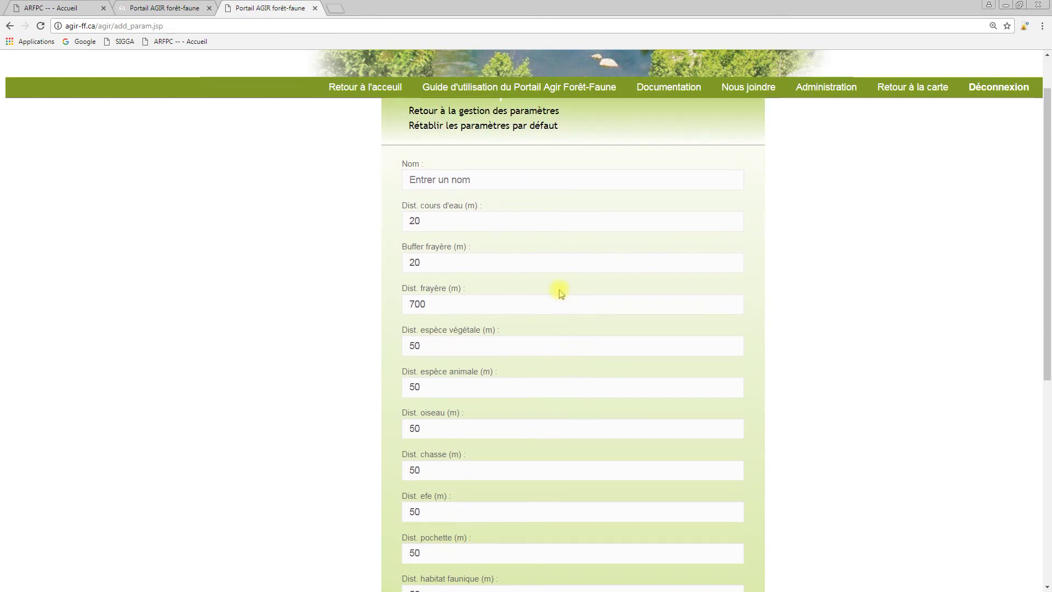
left_click(498, 183)
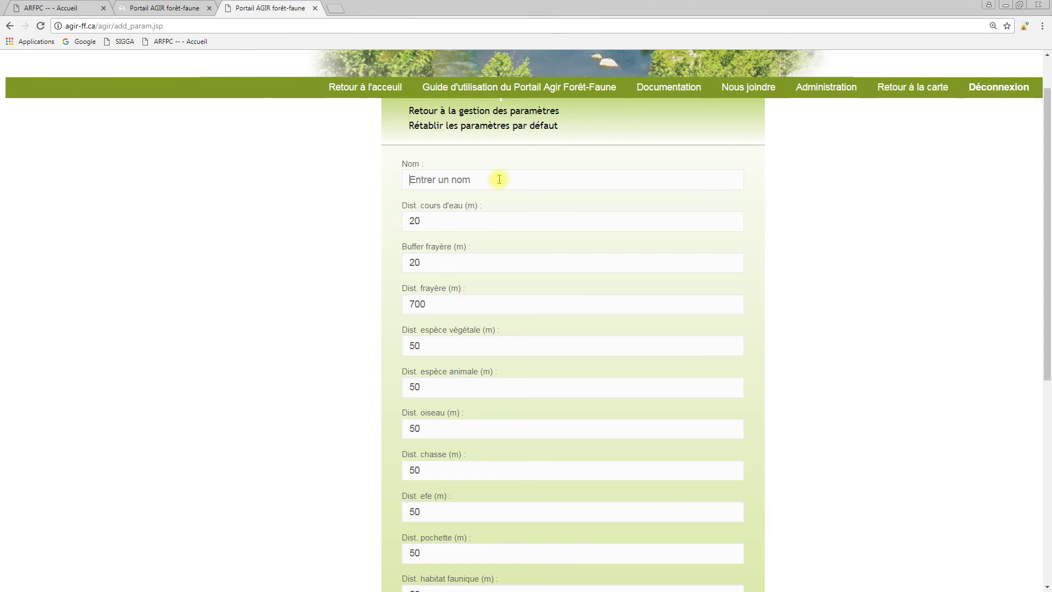
type("Lotbinière")
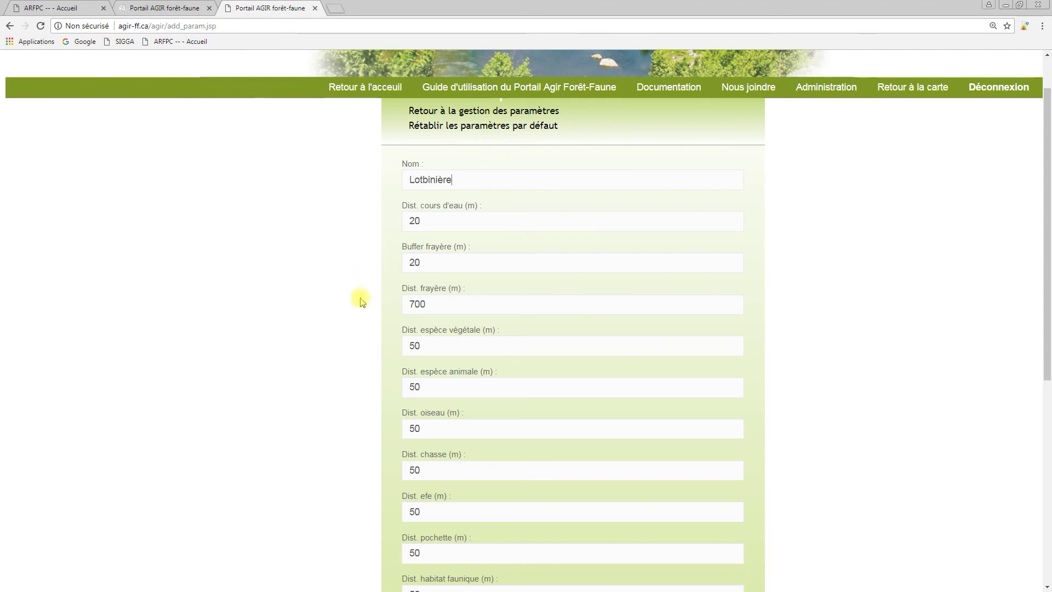
Set the Dist. frayère of the Lotbinière configuration to 500 m.
left_click(413, 300)
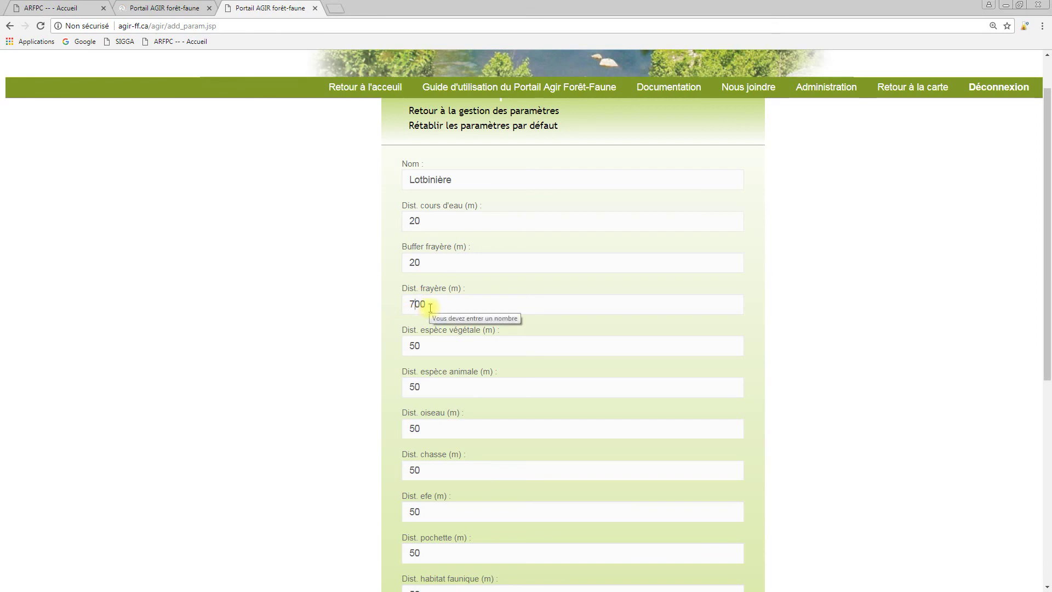
key("BackSpace")
type("5")
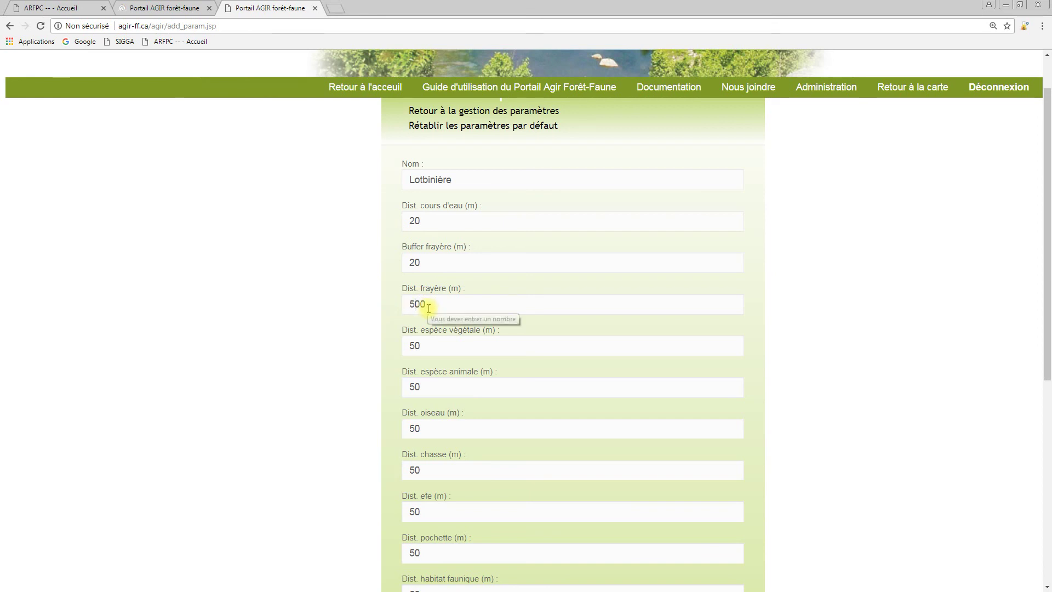
Set the Buffer frayère to 15 m, save the new configuration, and return to the parameter management list.
left_click_drag(415, 261, 387, 263)
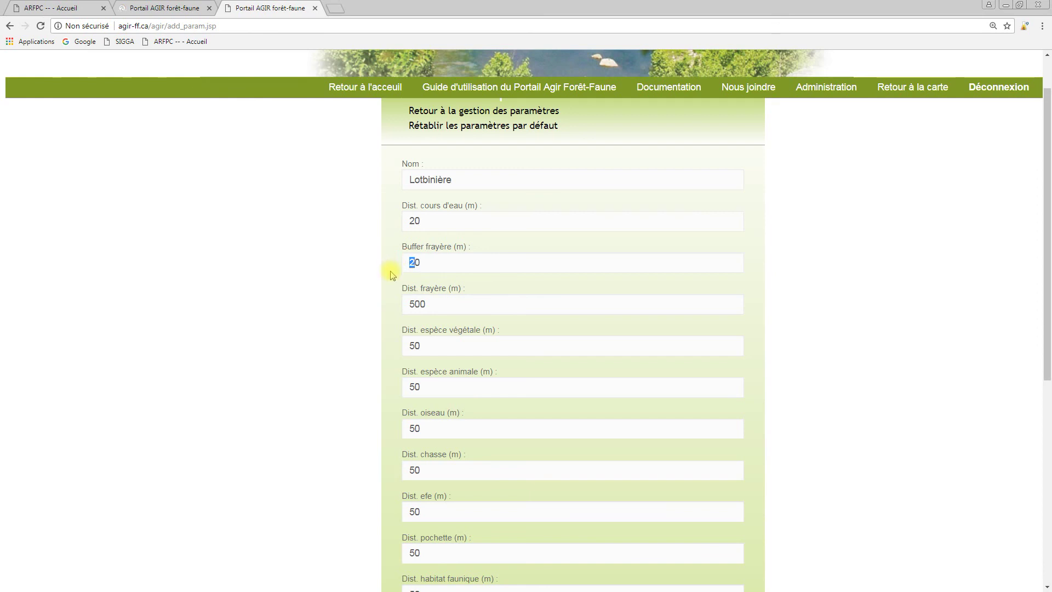
key("Delete")
key("Delete")
type("15")
scroll(390, 284, "down", 7)
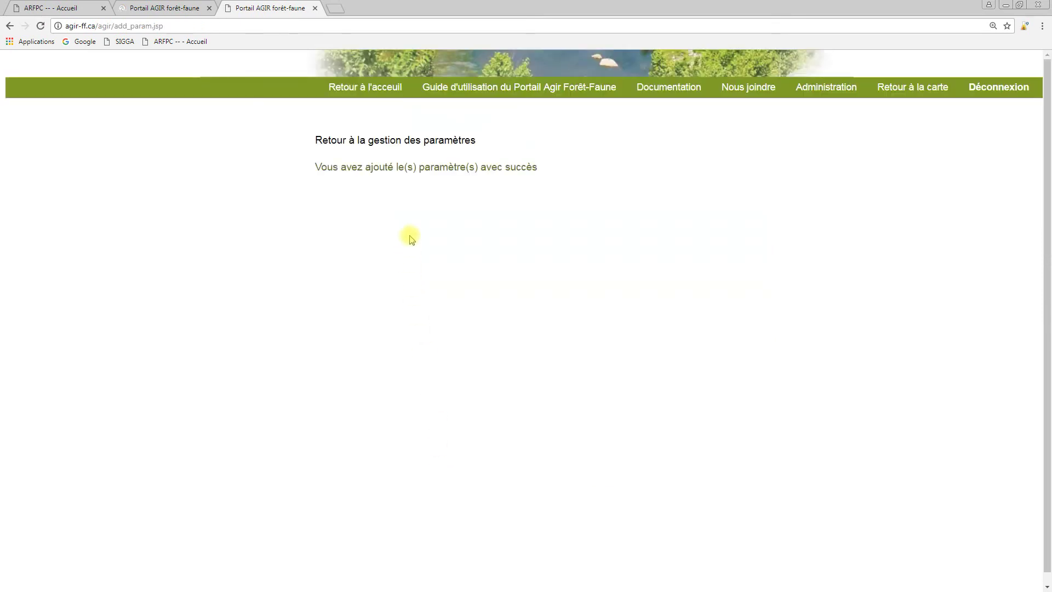
left_click(405, 142)
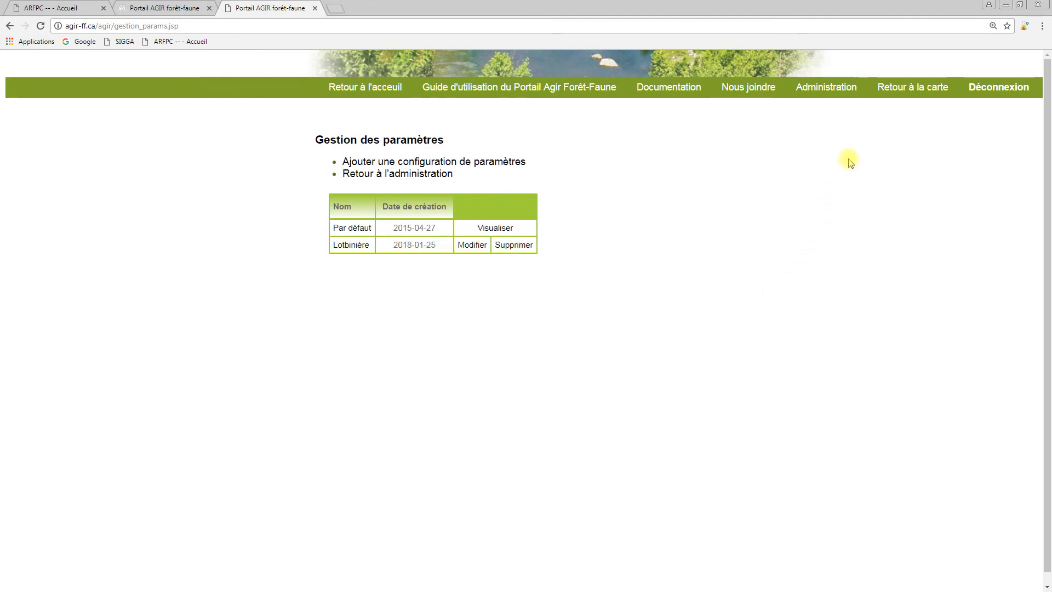
Return to the map and choose lot 3581630 as the lot to query.
left_click(896, 86)
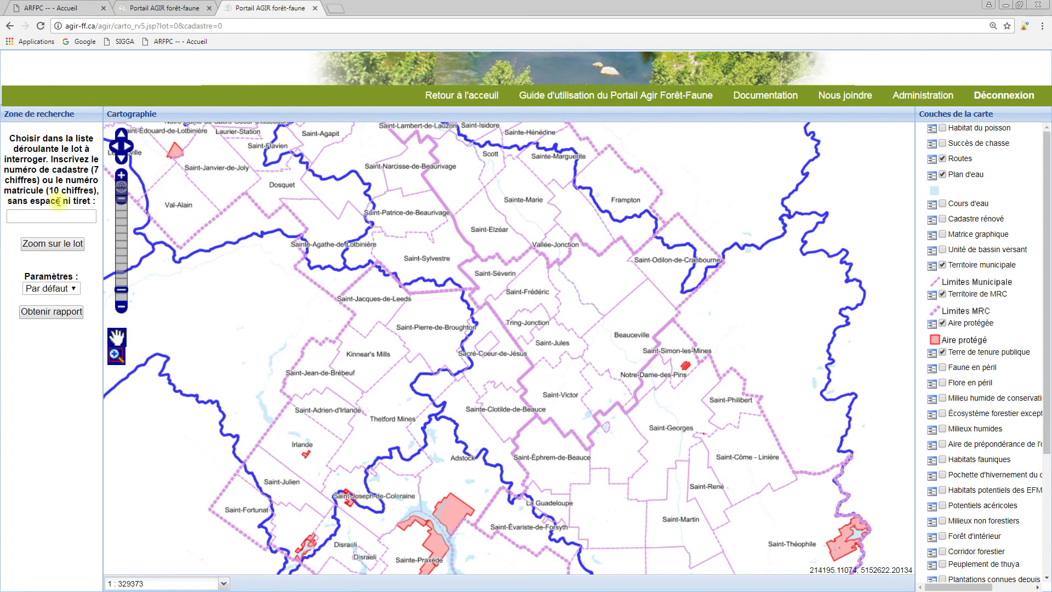
left_click(69, 215)
type("358")
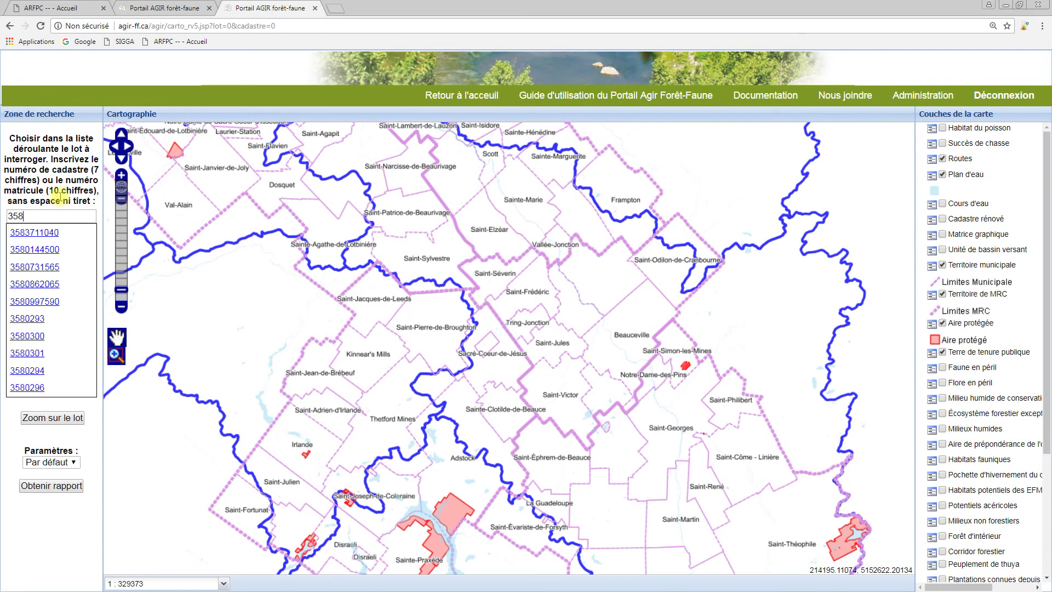
type("1630")
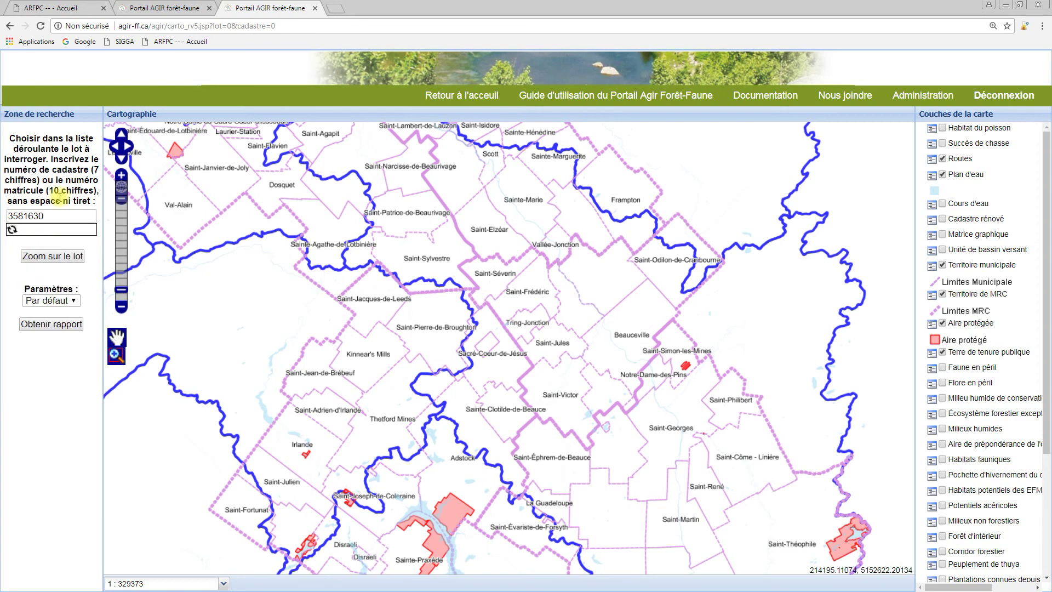
left_click(33, 232)
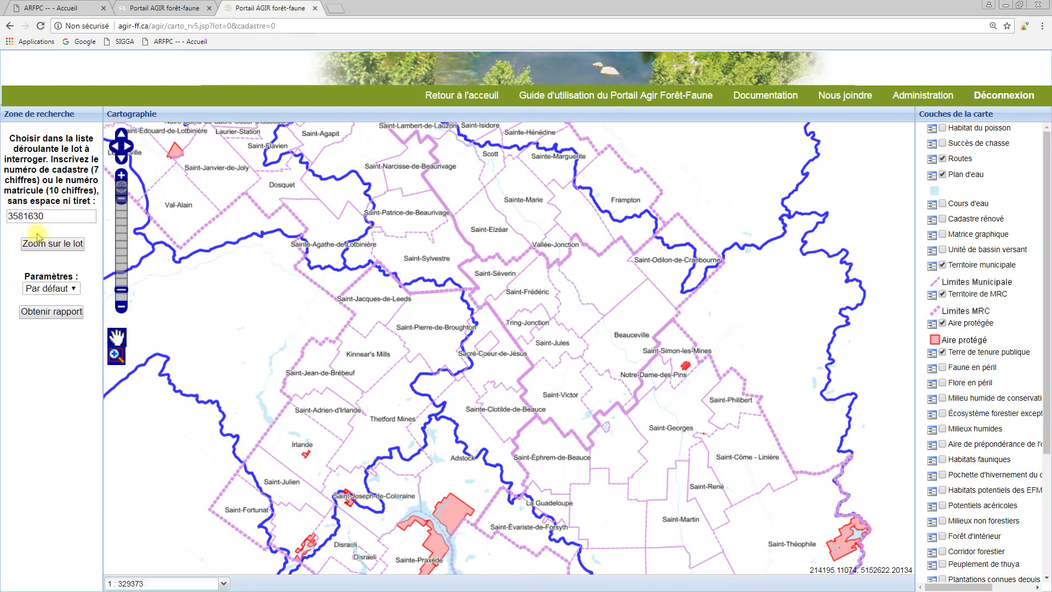
Select the Lotbinière parameters for the lot, then view the report generation options and close them without generating a report.
left_click(66, 290)
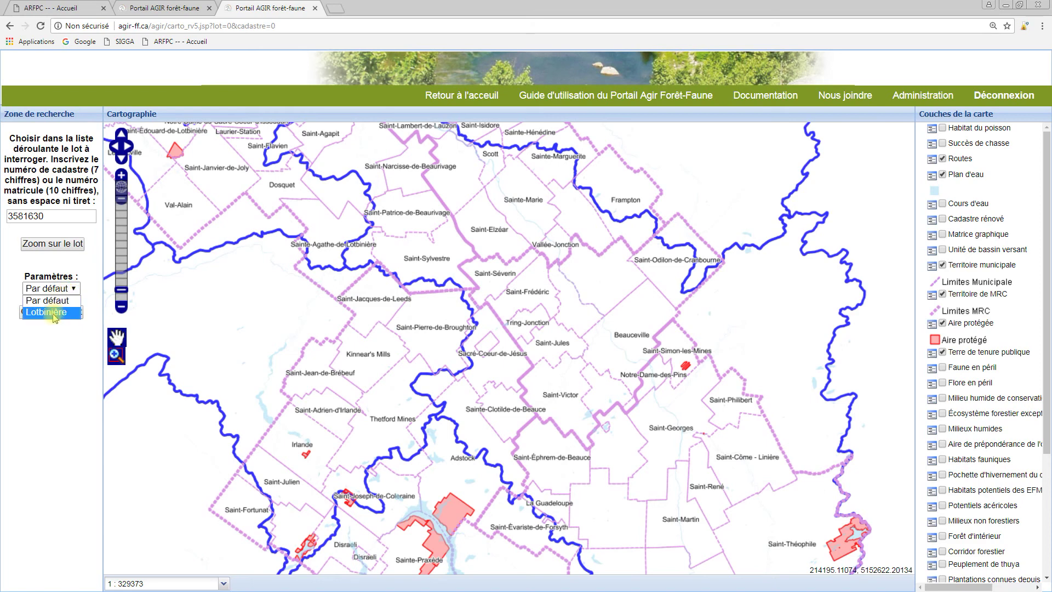
left_click(55, 314)
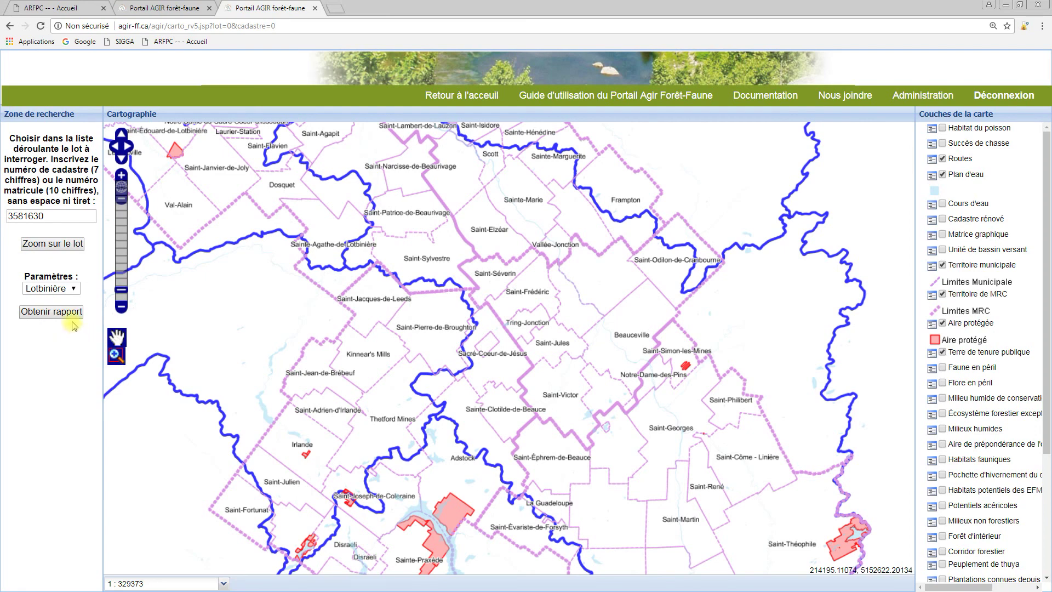
left_click(66, 317)
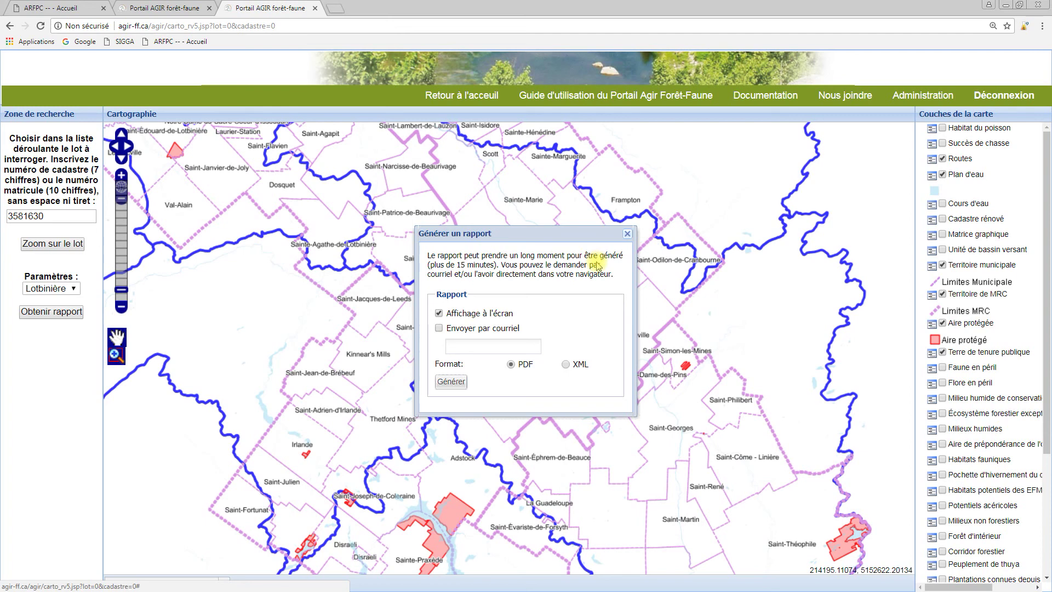
left_click(628, 234)
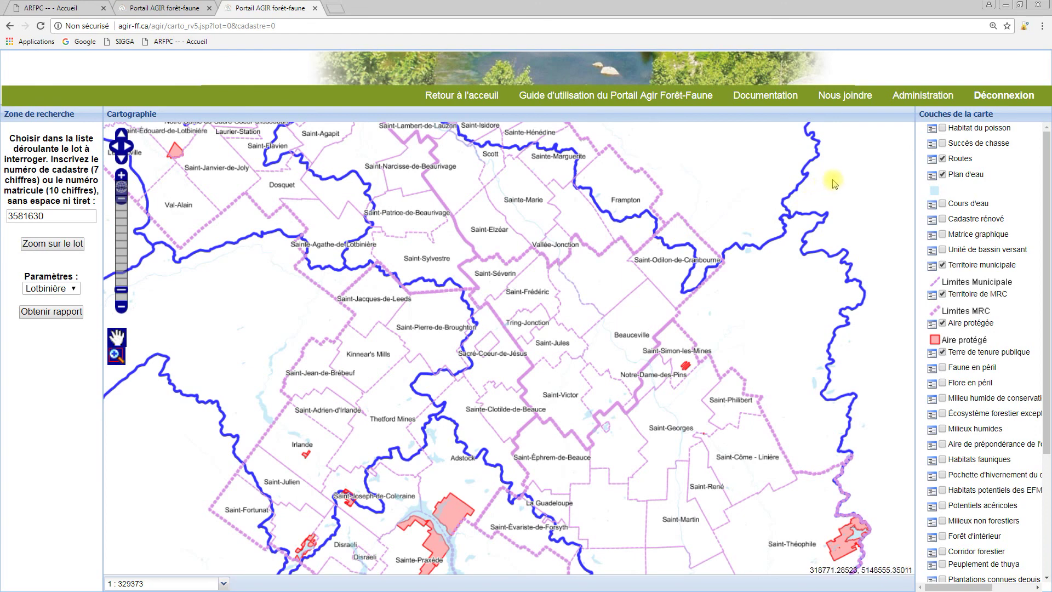
Open the species at risk management page and look through the species list with its statuses and recommendations.
mouse_move(917, 102)
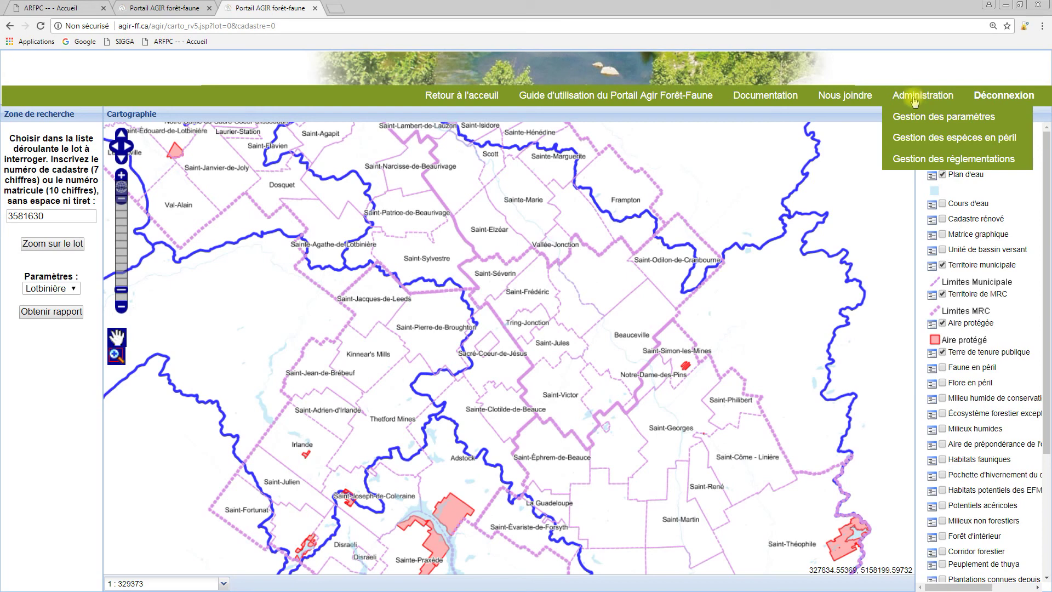
left_click(918, 143)
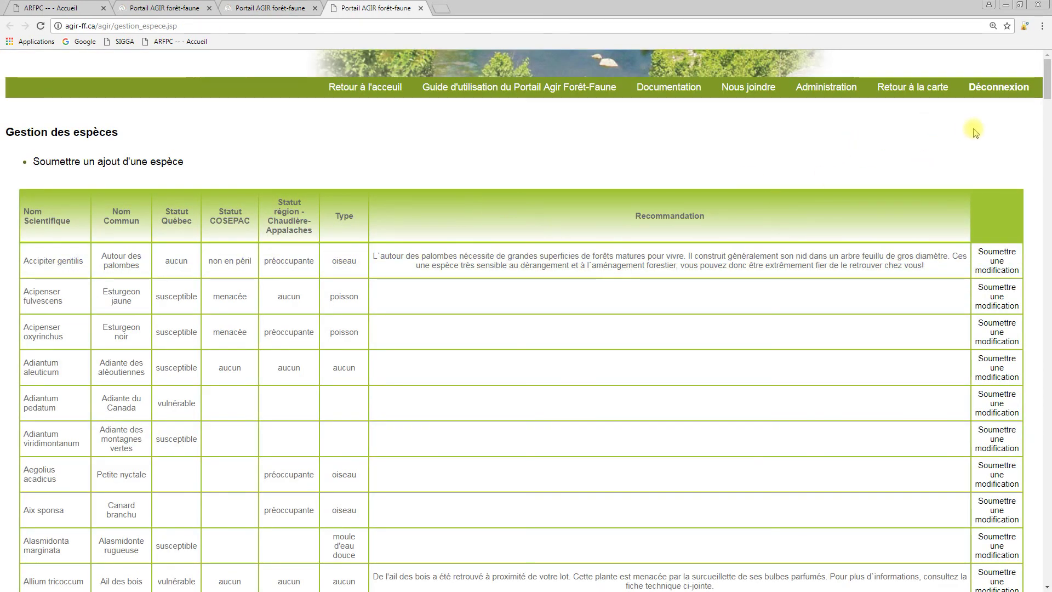
left_click_drag(1047, 88, 1048, 113)
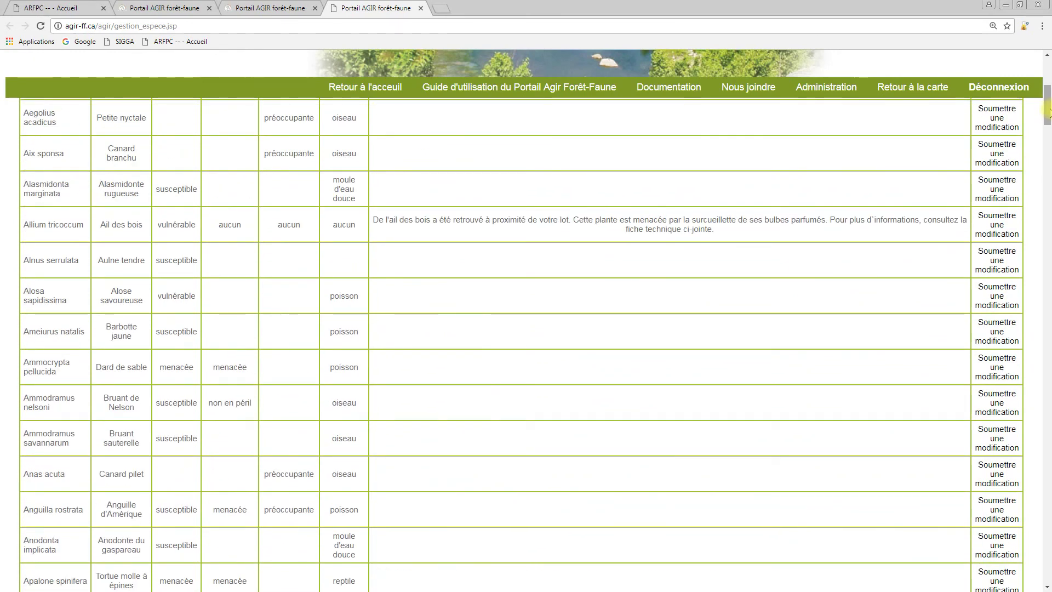
left_click_drag(1049, 113, 1049, 86)
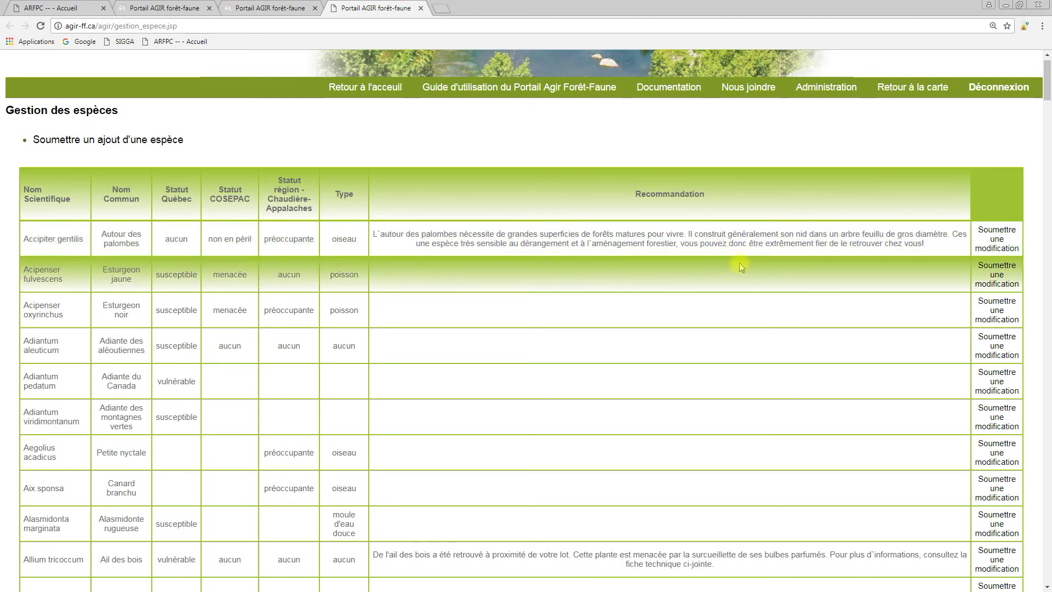
Check the recommendation text and Statut Québec options for Accipiter gentilis, and submit its modification form with the existing values.
left_click(985, 251)
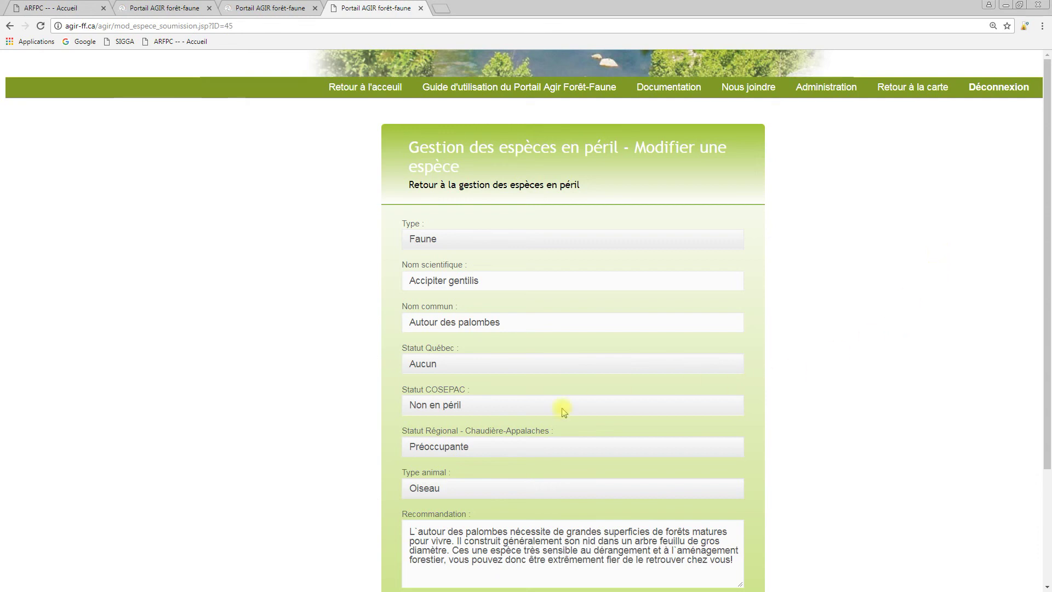
left_click(493, 551)
left_click_drag(493, 550, 600, 559)
left_click(616, 559)
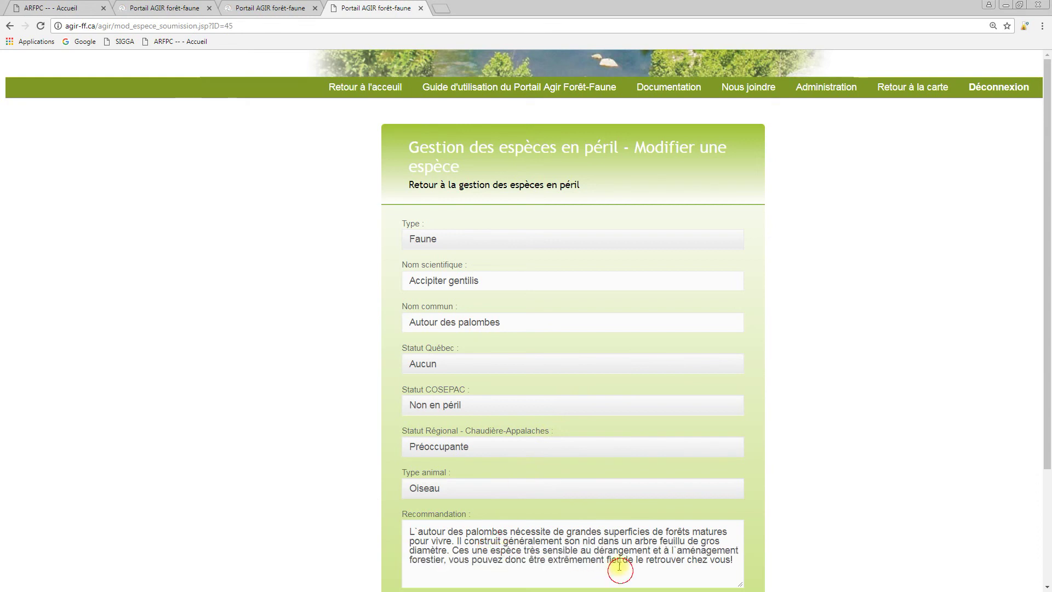
left_click(465, 367)
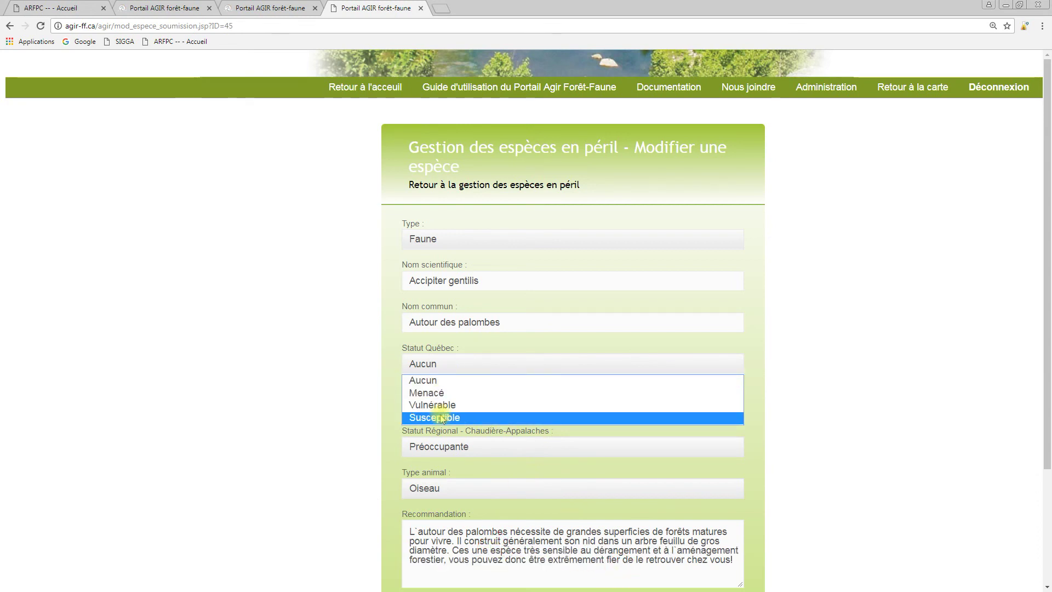
left_click(294, 387)
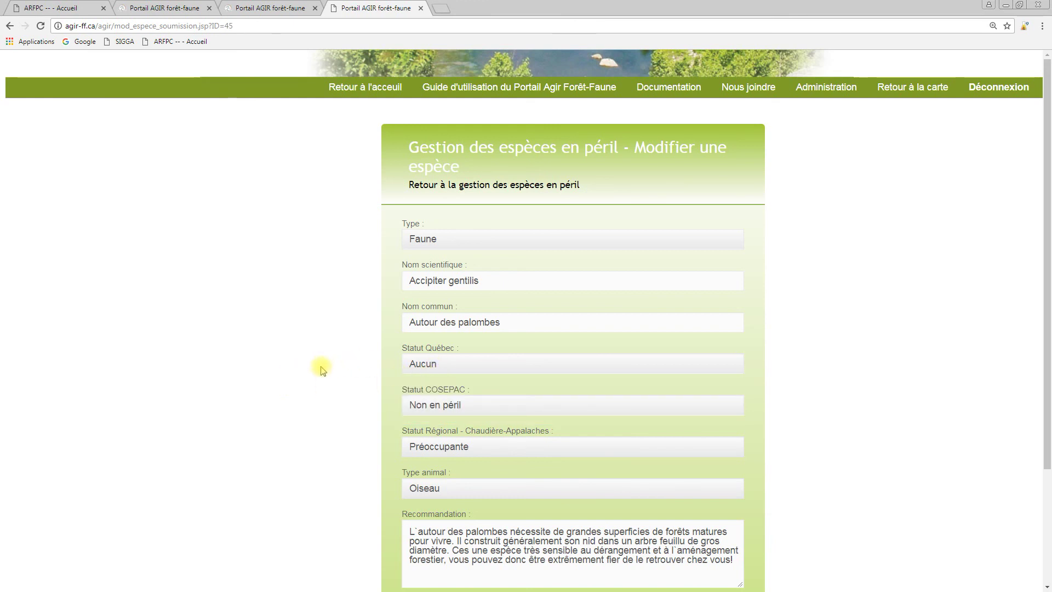
scroll(318, 371, "down", 3)
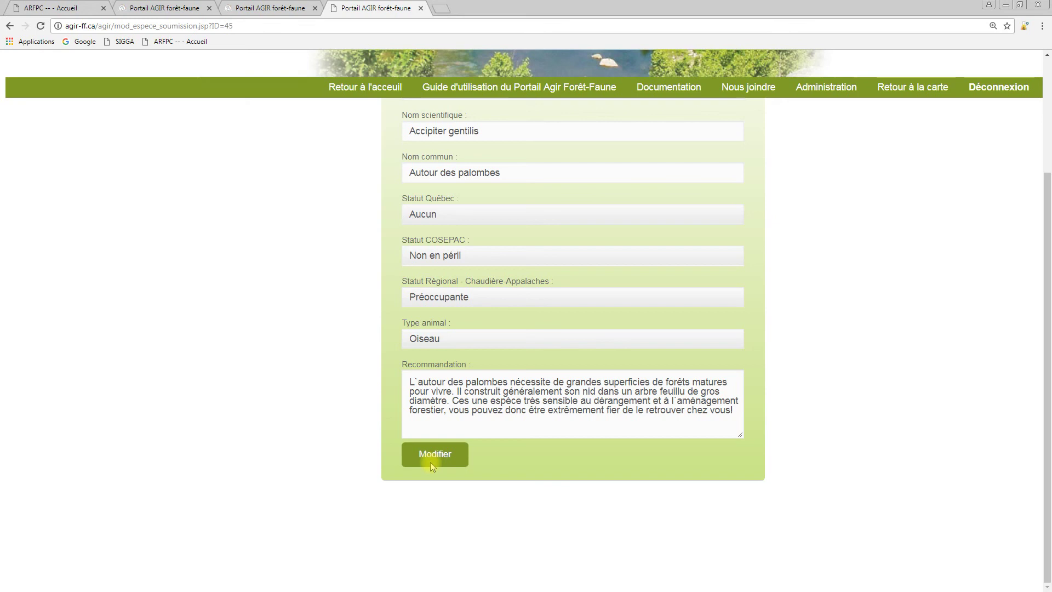
left_click(430, 462)
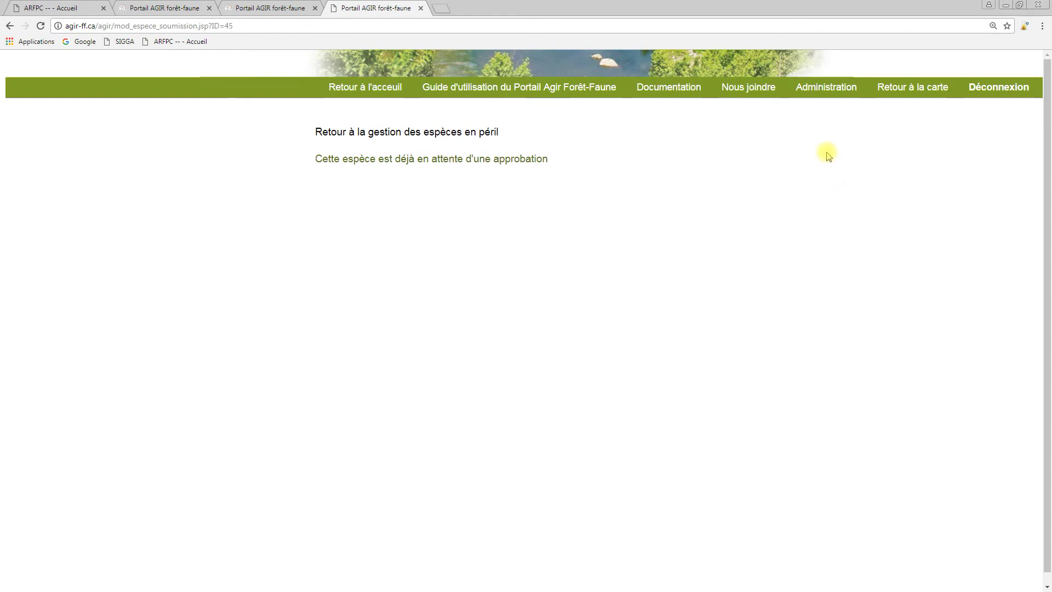
Open the regulations management page and review the legislative references, territories and texts listed there.
mouse_move(831, 88)
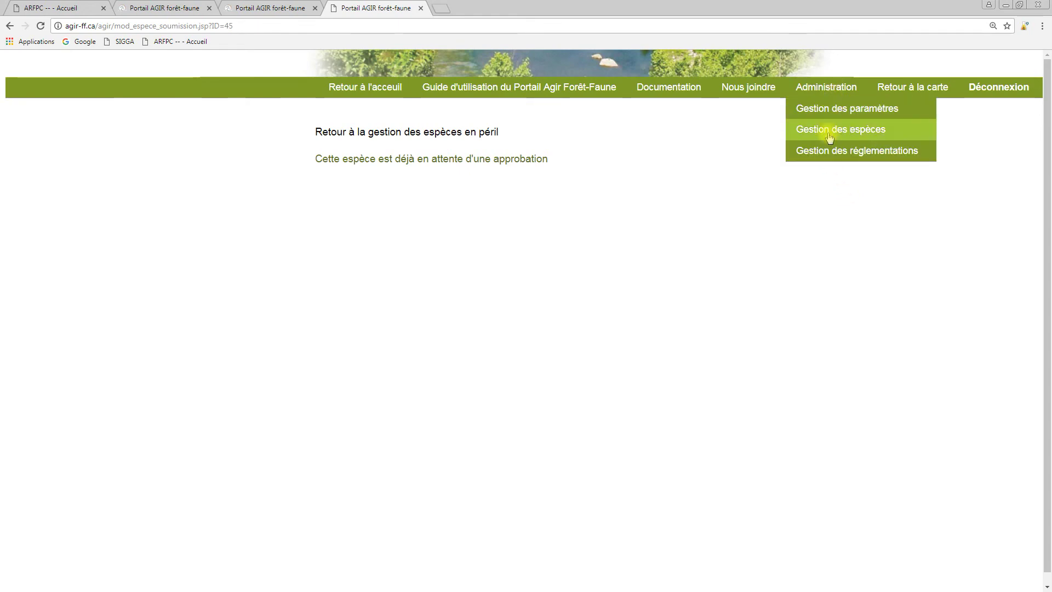
left_click(826, 154)
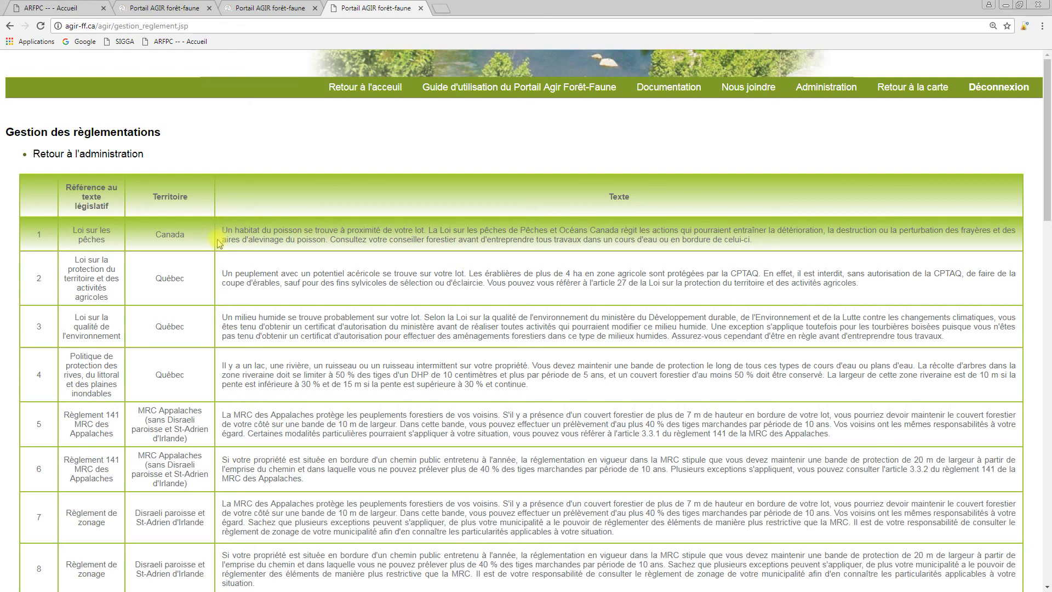
scroll(290, 272, "down", 1)
scroll(290, 272, "down", 7)
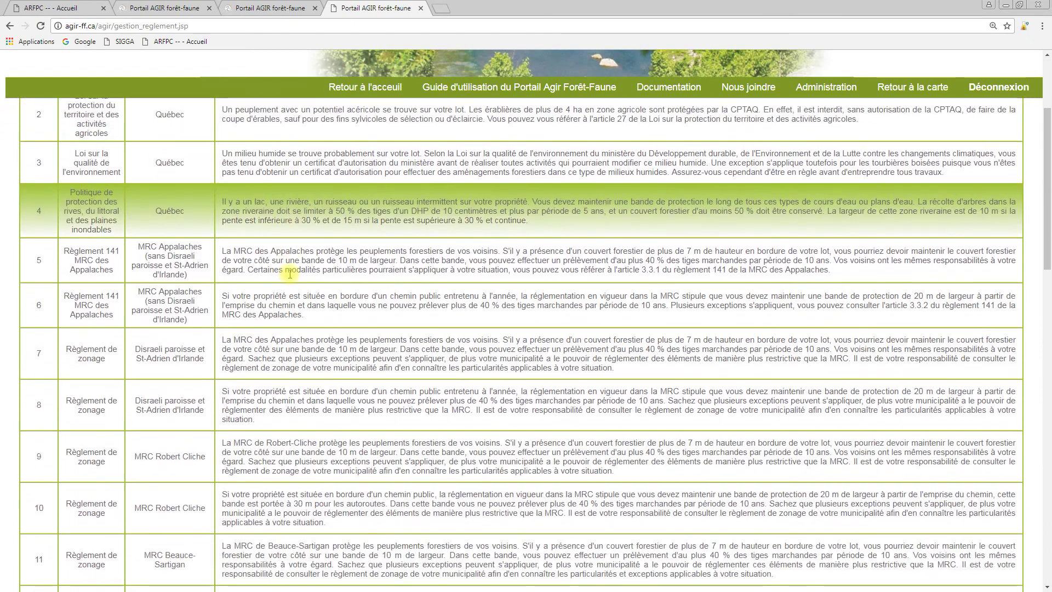
scroll(290, 273, "down", 1)
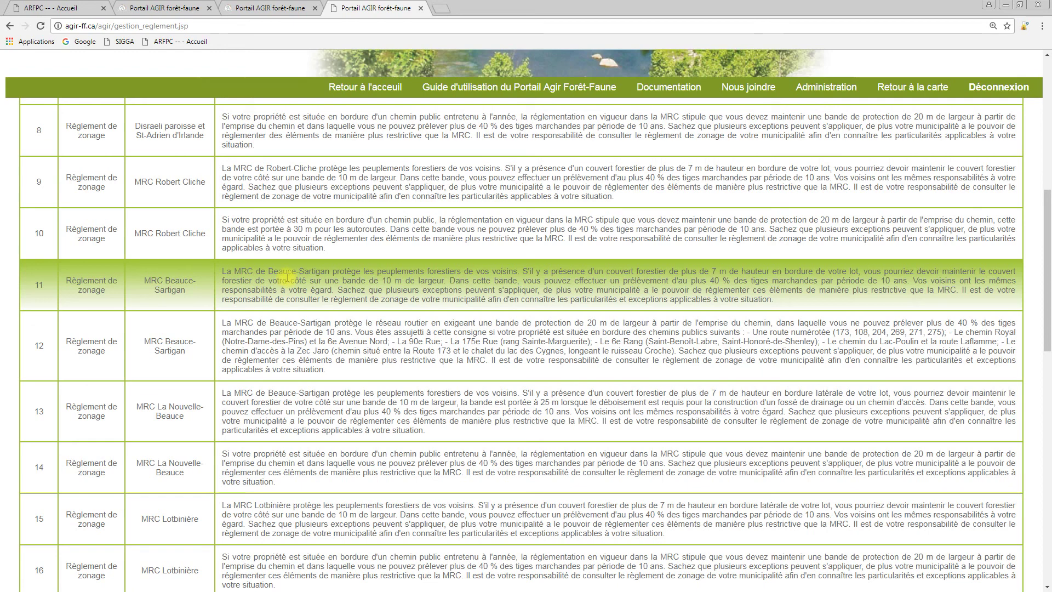
scroll(289, 276, "up", 8)
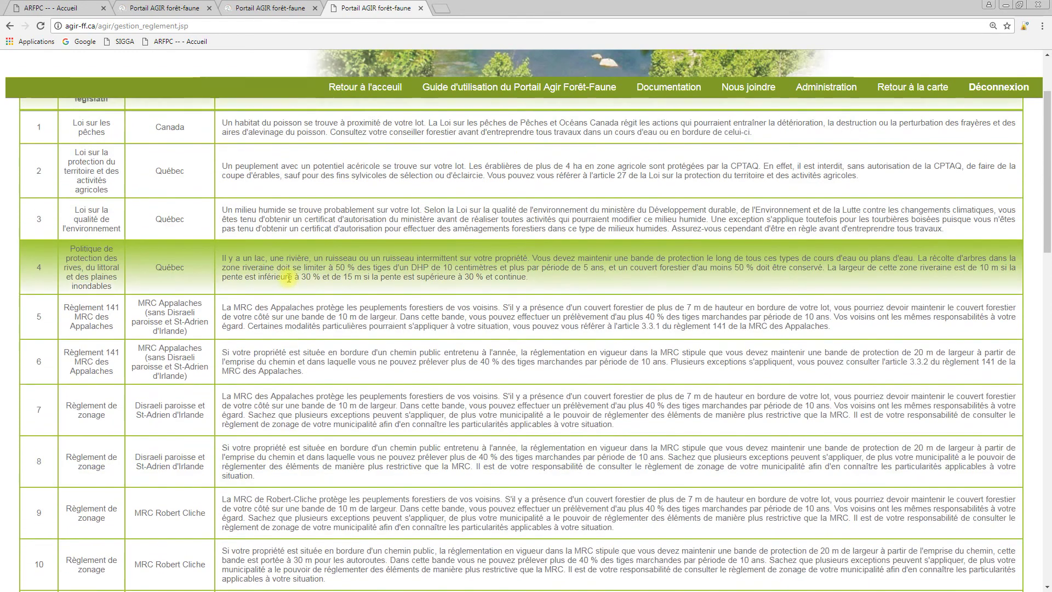